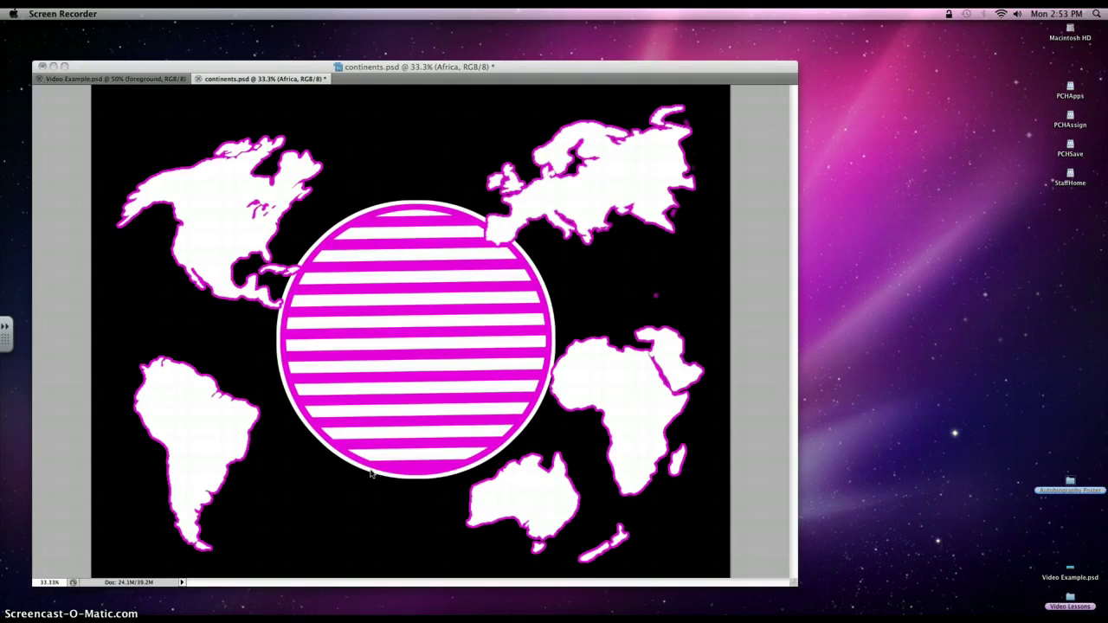
# Bring Photoshop forward on continents.psd and select the Move tool
pyautogui.click(334, 421)
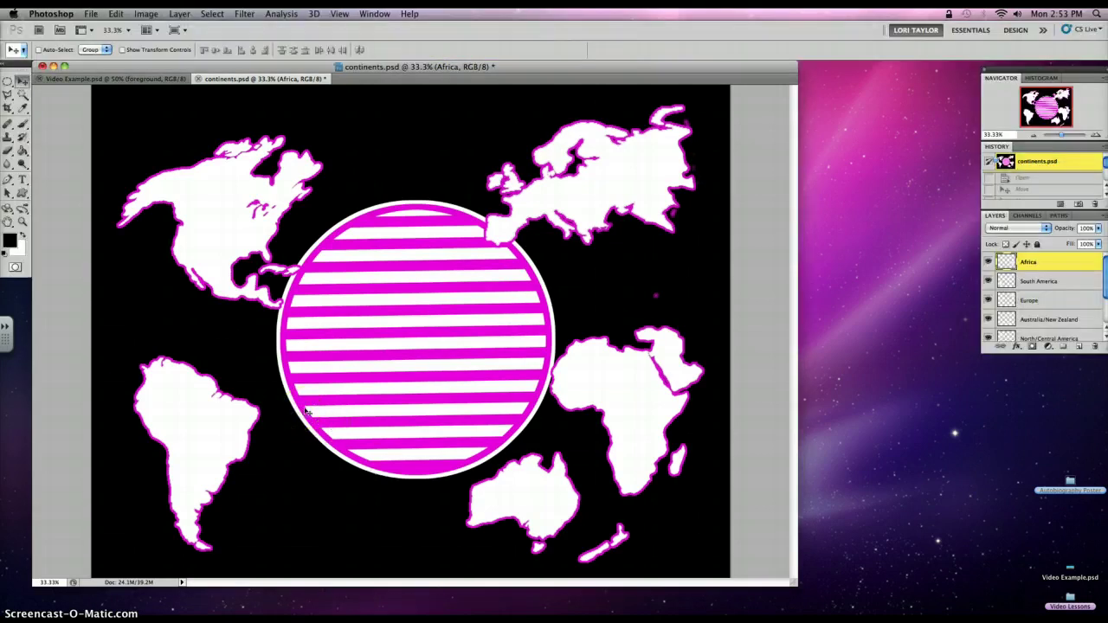
pyautogui.click(22, 81)
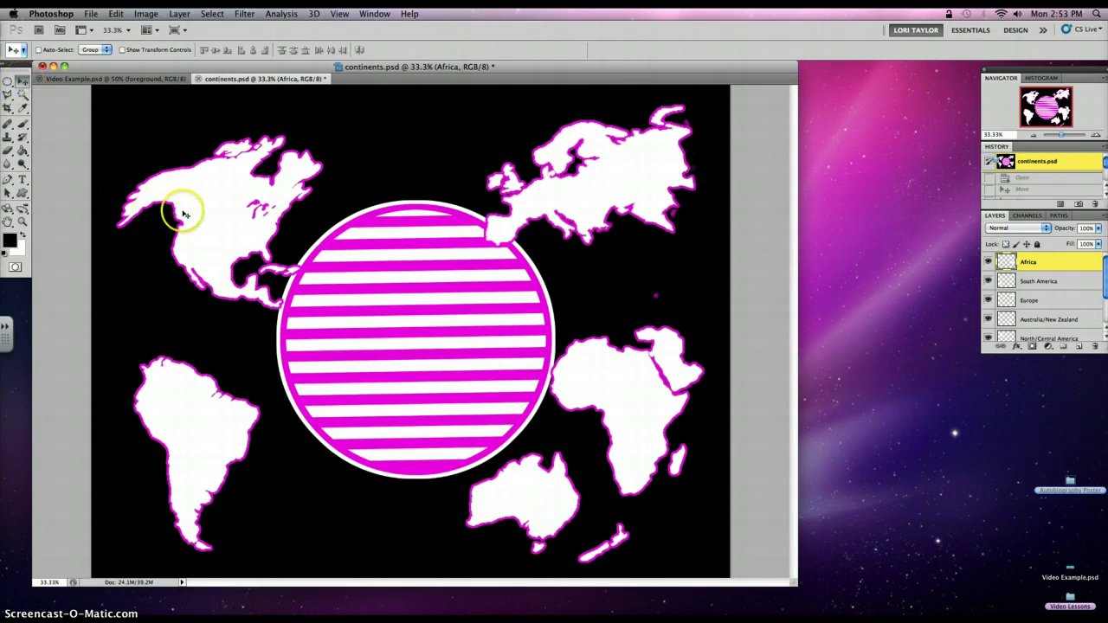
# Nudge North America, Europe, Africa and Australia into slightly new positions
pyautogui.click(222, 210)
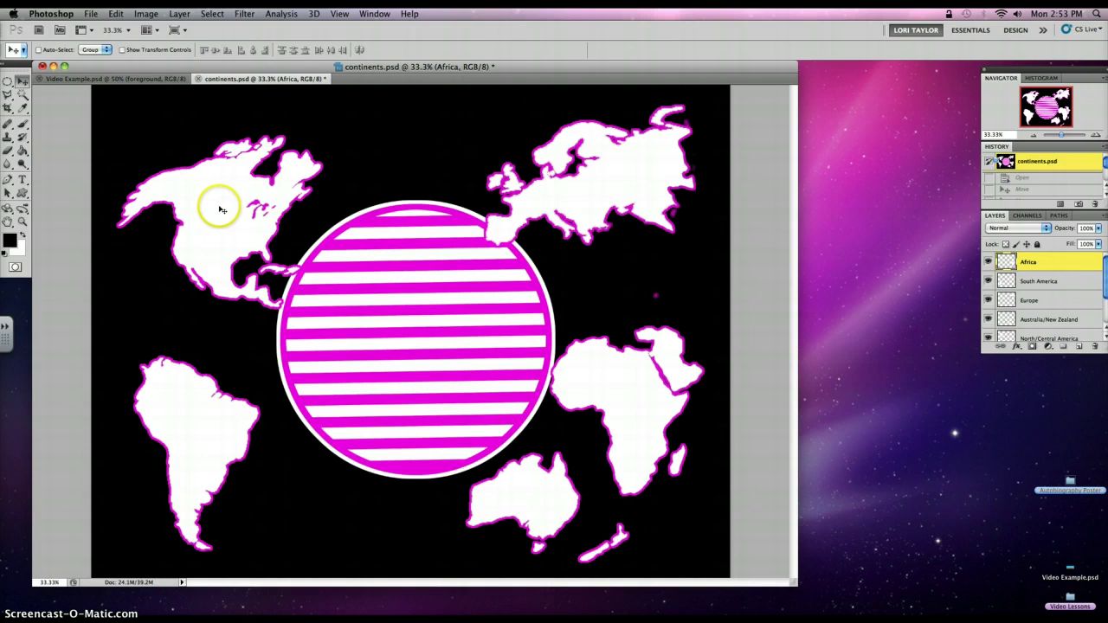
pyautogui.moveTo(220, 212)
pyautogui.mouseDown()
pyautogui.moveTo(234, 234)
pyautogui.moveTo(239, 217)
pyautogui.mouseUp()
pyautogui.moveTo(617, 177); pyautogui.dragTo(600, 198)
pyautogui.moveTo(601, 375); pyautogui.dragTo(633, 368)
pyautogui.moveTo(549, 465); pyautogui.dragTo(549, 517)
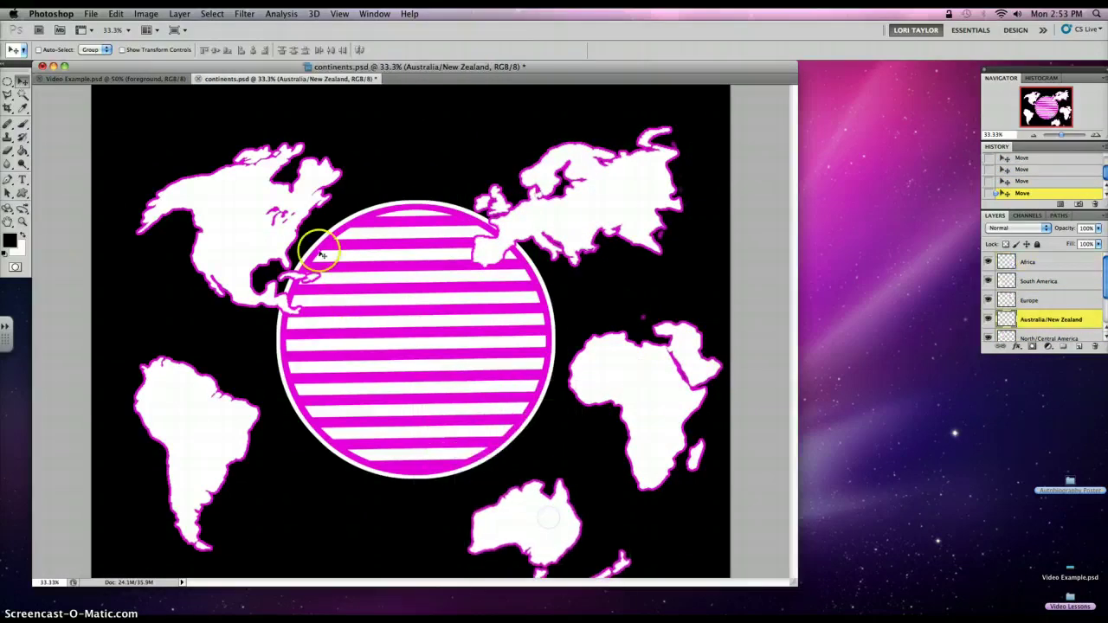
# Place North America onto the striped globe and move Europe to the top-right corner
pyautogui.moveTo(237, 202); pyautogui.dragTo(403, 290)
pyautogui.moveTo(566, 217); pyautogui.dragTo(625, 179)
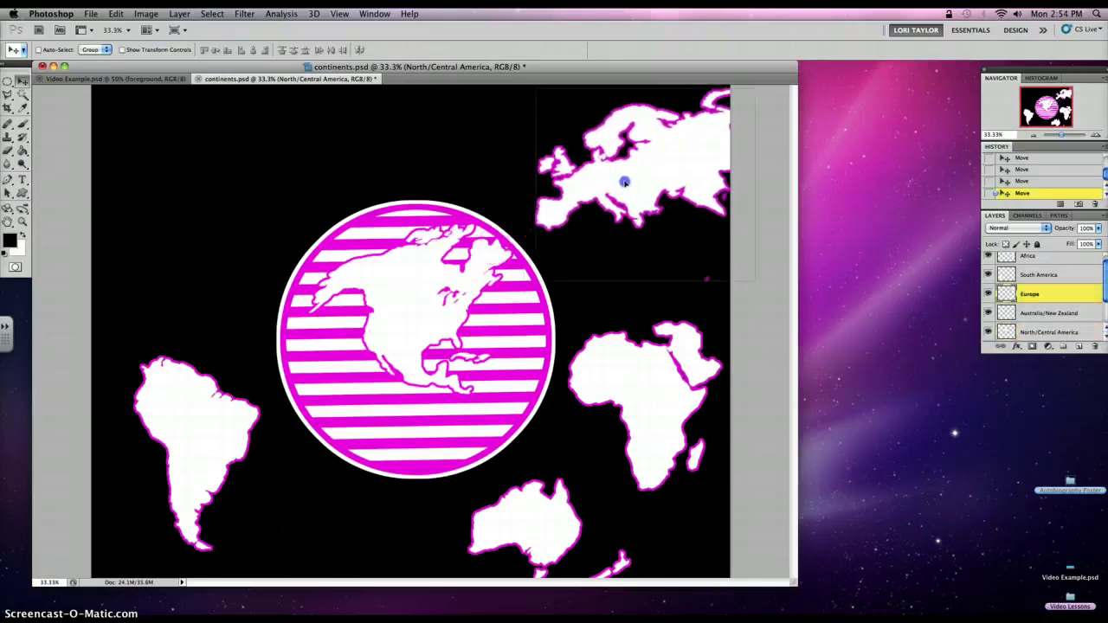
pyautogui.moveTo(422, 281); pyautogui.dragTo(428, 277)
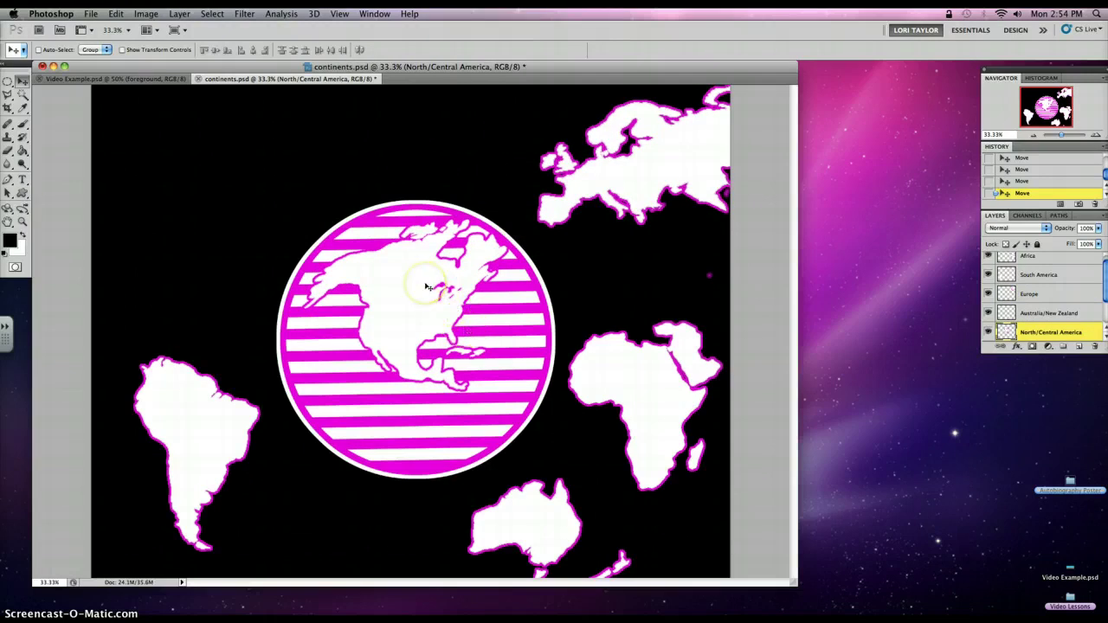
# Rotate North America slightly clockwise with Free Transform and apply it
pyautogui.press('super+t')
pyautogui.click(519, 305)
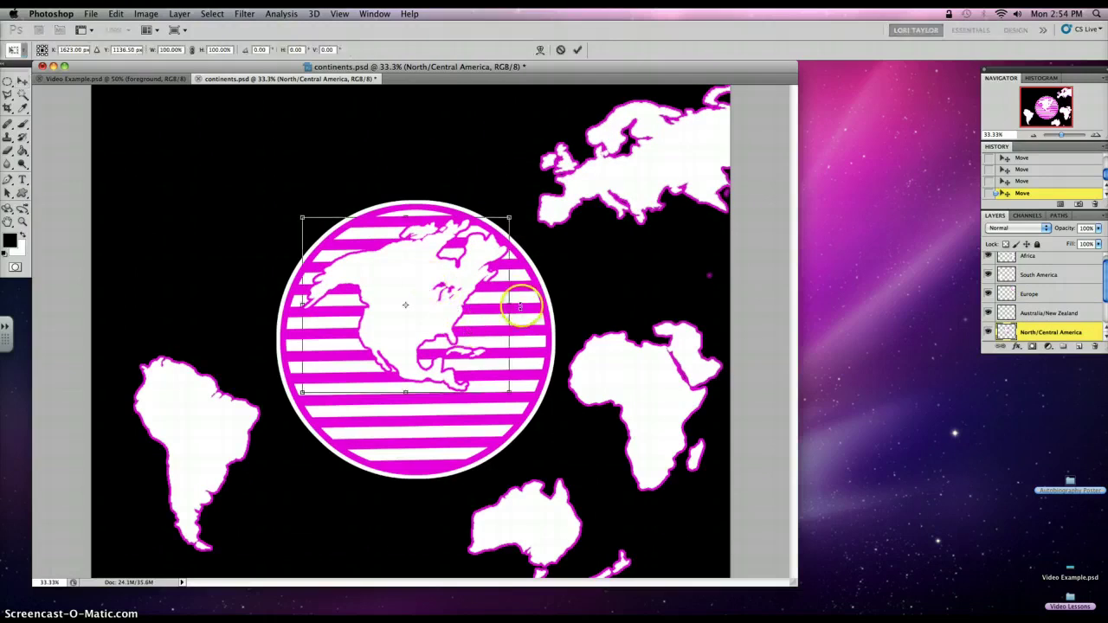
pyautogui.moveTo(521, 305); pyautogui.dragTo(525, 319)
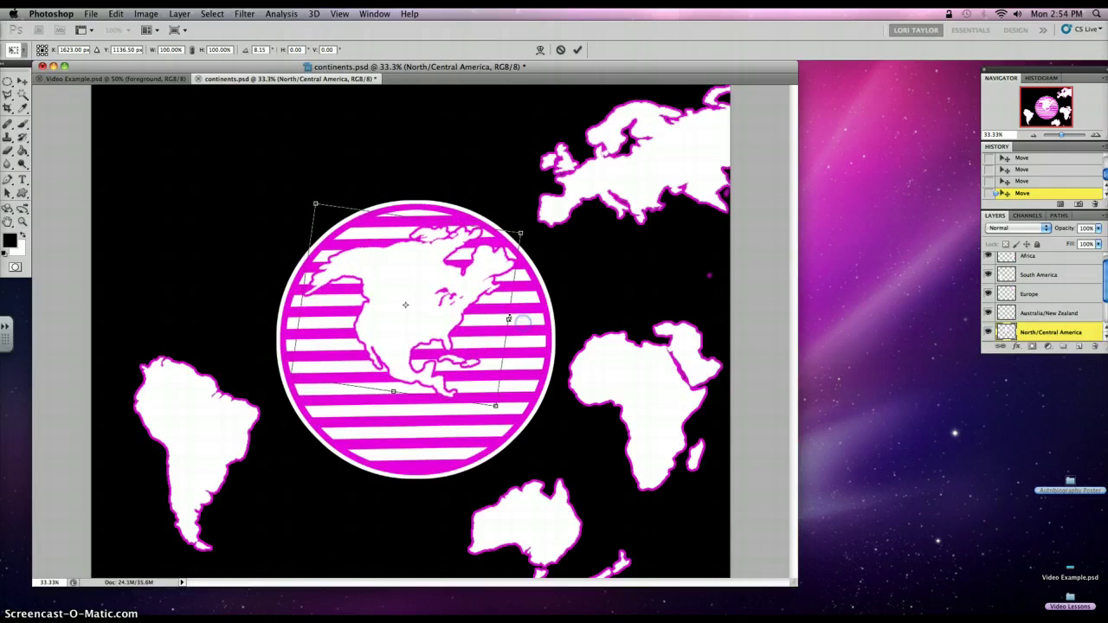
pyautogui.doubleClick(456, 292)
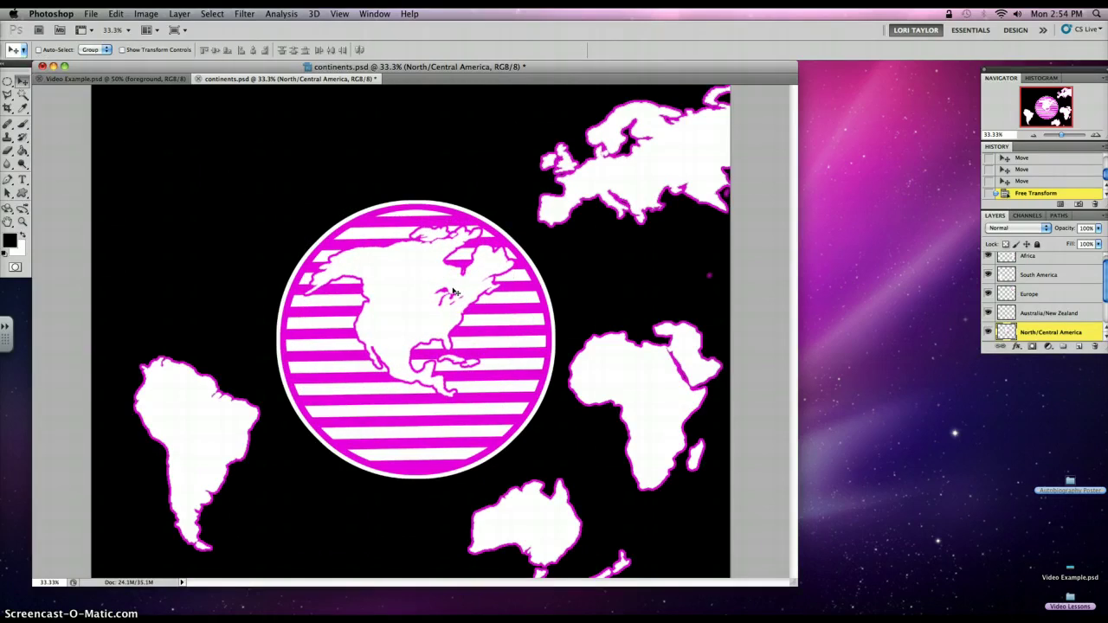
# Scale North America down from its top-left corner and nudge it up-left inside the globe
pyautogui.press('super+t')
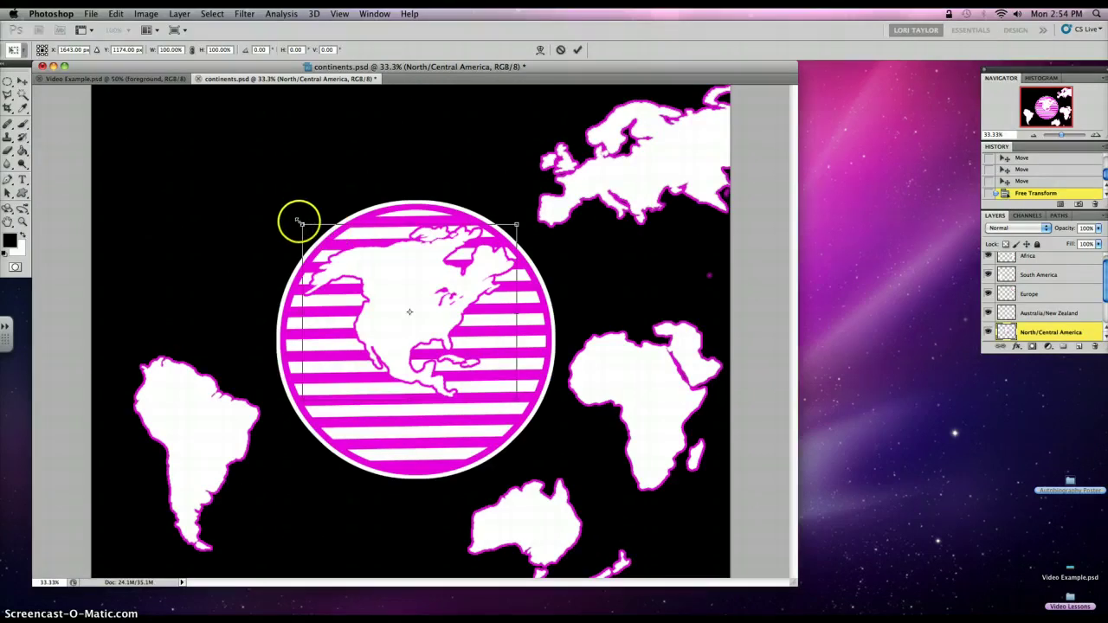
pyautogui.moveTo(308, 230)
pyautogui.mouseDown()
pyautogui.moveTo(322, 243)
pyautogui.moveTo(282, 215)
pyautogui.moveTo(318, 239)
pyautogui.mouseUp()
pyautogui.doubleClick(358, 264)
pyautogui.moveTo(378, 270)
pyautogui.mouseDown()
pyautogui.moveTo(361, 247)
pyautogui.moveTo(372, 264)
pyautogui.mouseUp()
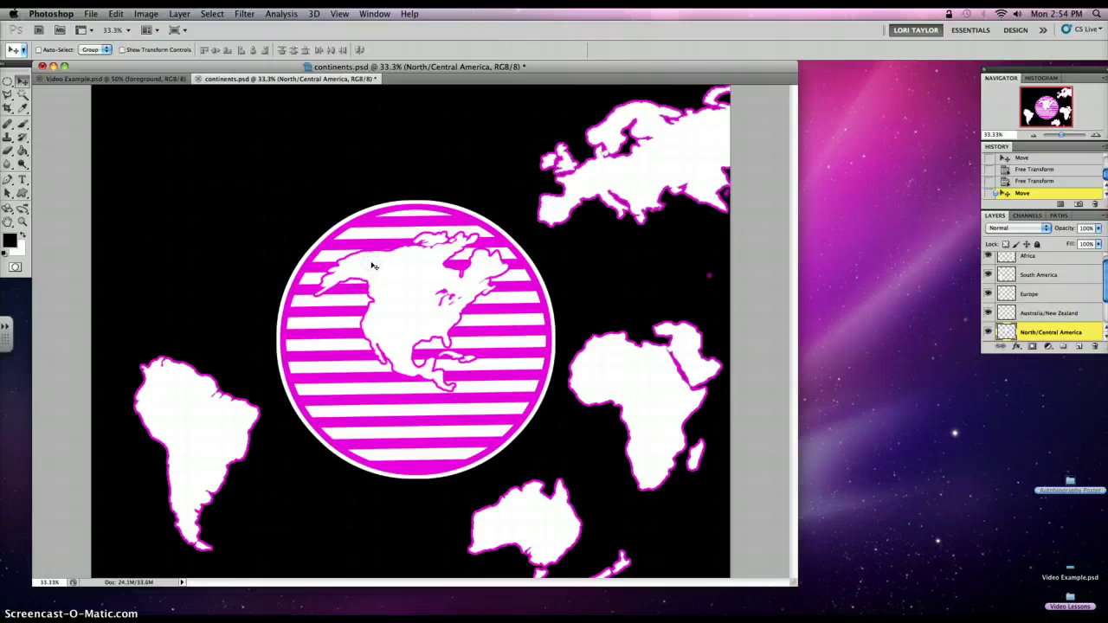
# Squeeze North America narrower with another transform and apply it
pyautogui.hotkey('ctrl', 't')
pyautogui.moveTo(312, 231)
pyautogui.mouseDown()
pyautogui.moveTo(413, 246)
pyautogui.moveTo(317, 230)
pyautogui.moveTo(292, 251)
pyautogui.moveTo(296, 234)
pyautogui.mouseUp()
pyautogui.doubleClick(346, 273)
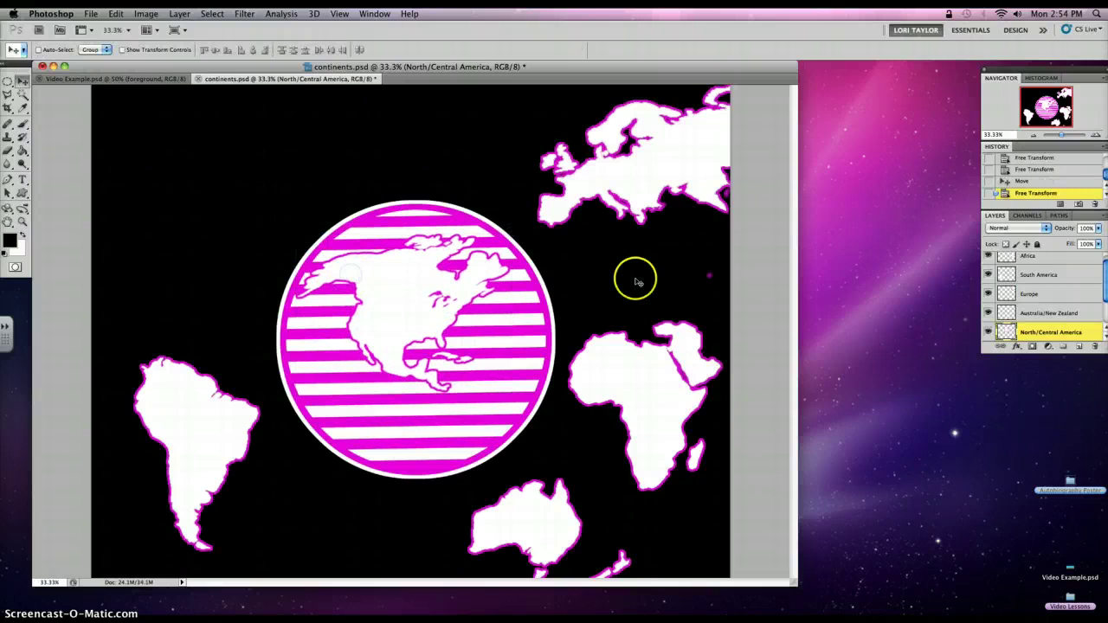
# Undo the North America squeeze in History and type a selected 'Minnesota' label on it
pyautogui.click(1013, 181)
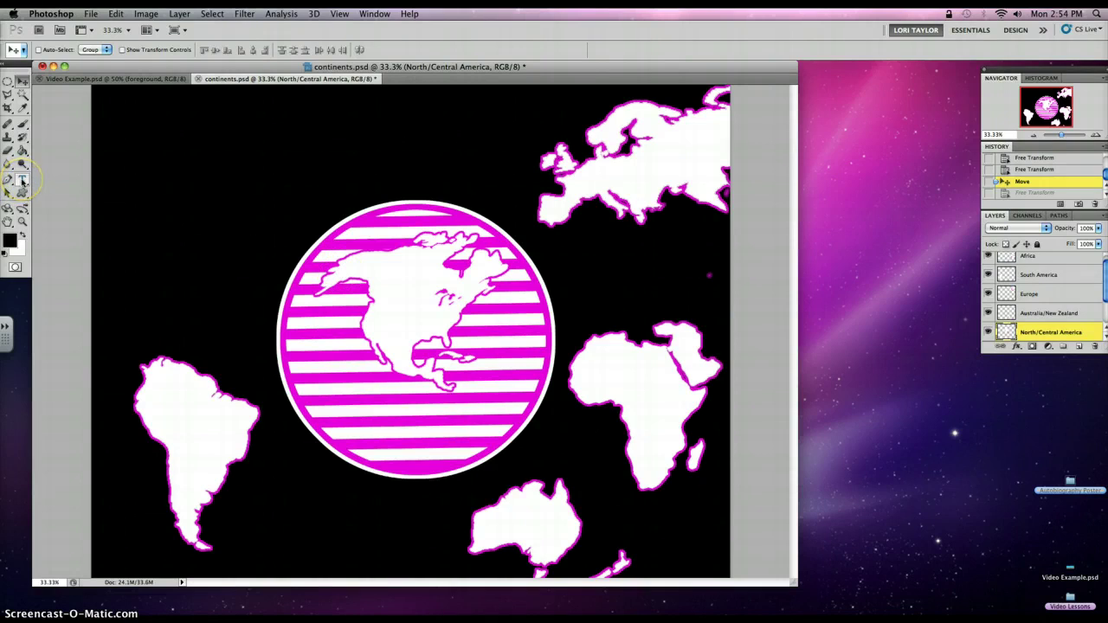
pyautogui.click(23, 181)
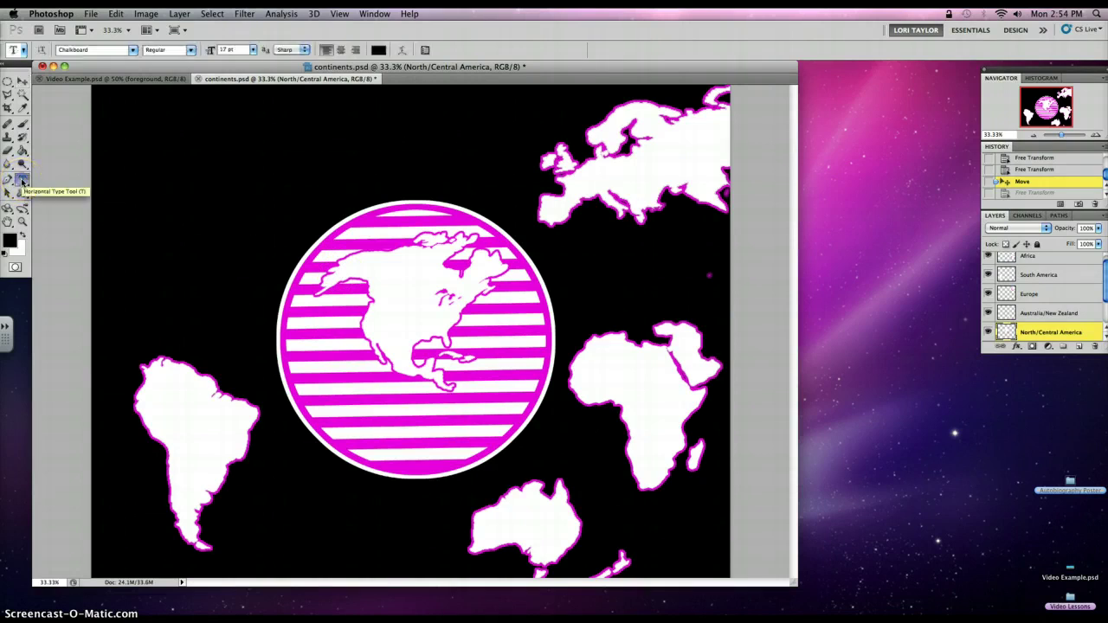
pyautogui.click(377, 312)
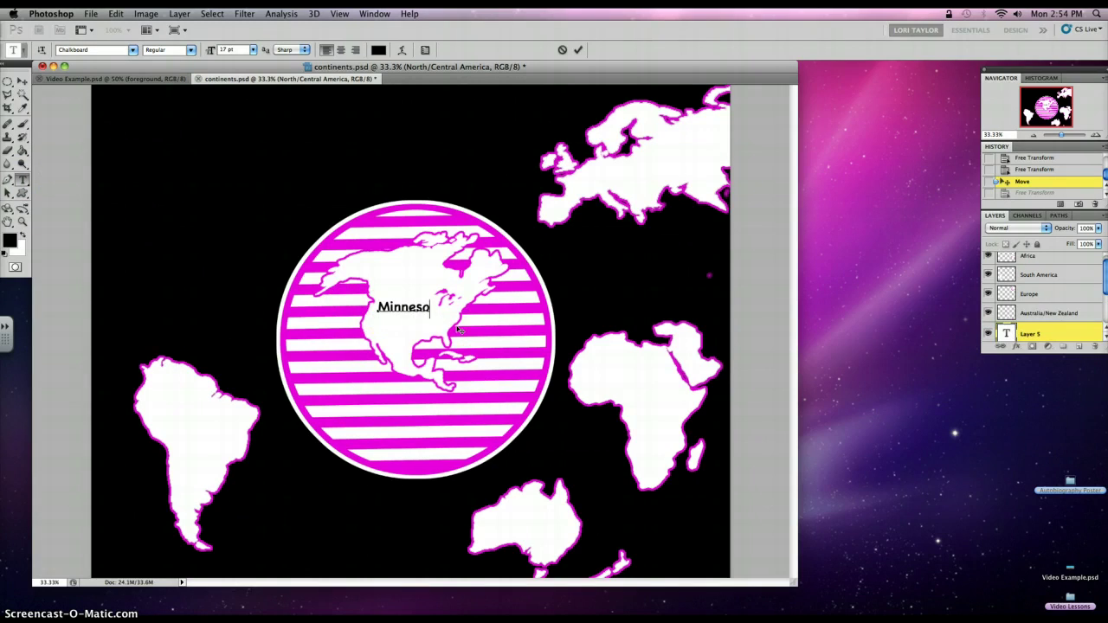
pyautogui.moveTo(428, 326); pyautogui.dragTo(371, 315)
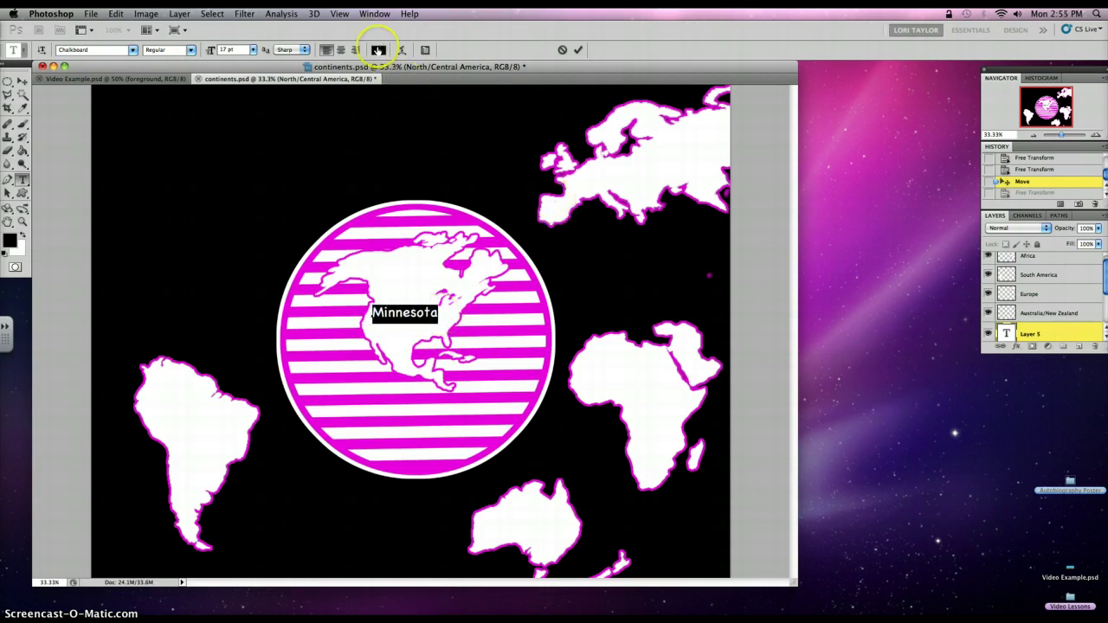
# Preview a dark red (#b8262a) text colour in the picker, trying blue and purple hues
pyautogui.click(377, 50)
pyautogui.moveTo(636, 232)
pyautogui.mouseDown()
pyautogui.moveTo(667, 230)
pyautogui.moveTo(714, 181)
pyautogui.moveTo(706, 205)
pyautogui.moveTo(767, 164)
pyautogui.moveTo(765, 291)
pyautogui.moveTo(766, 163)
pyautogui.moveTo(666, 175)
pyautogui.moveTo(694, 201)
pyautogui.moveTo(695, 228)
pyautogui.moveTo(670, 243)
pyautogui.moveTo(713, 205)
pyautogui.mouseUp()
pyautogui.click(753, 214)
pyautogui.click(736, 186)
pyautogui.click(768, 200)
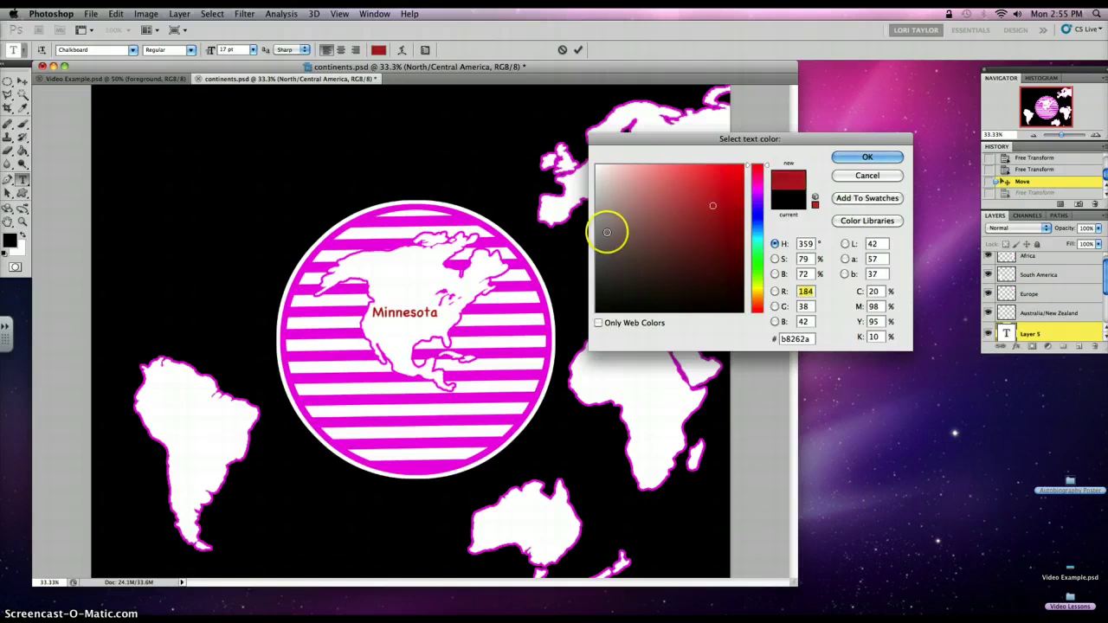
# Sample black from the canvas as the Minnesota text colour and confirm it
pyautogui.click(441, 212)
pyautogui.click(407, 157)
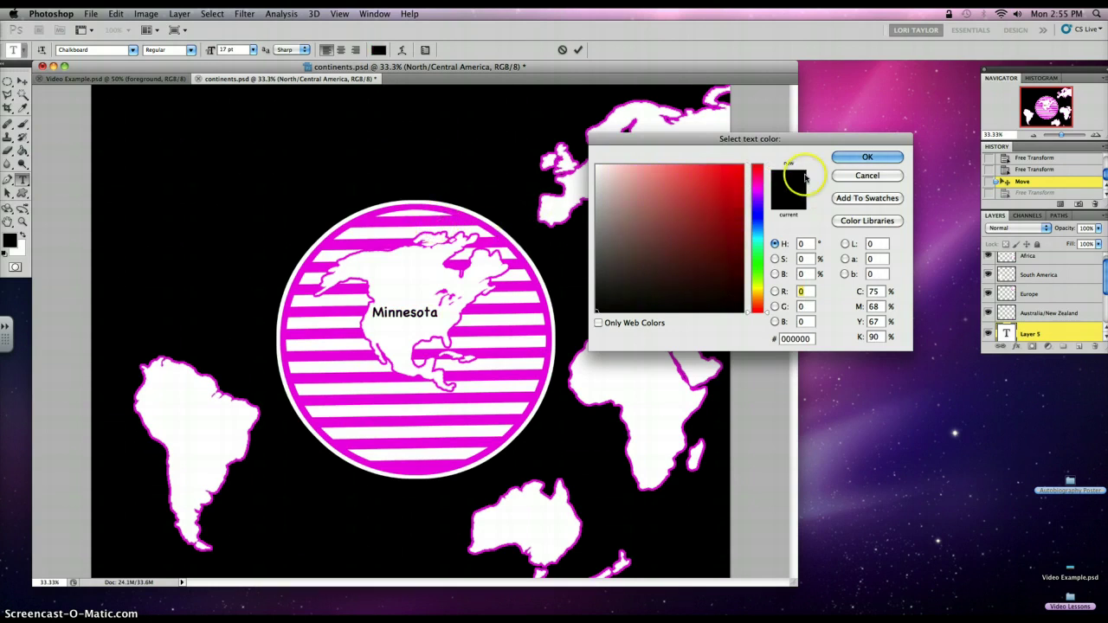
pyautogui.click(844, 157)
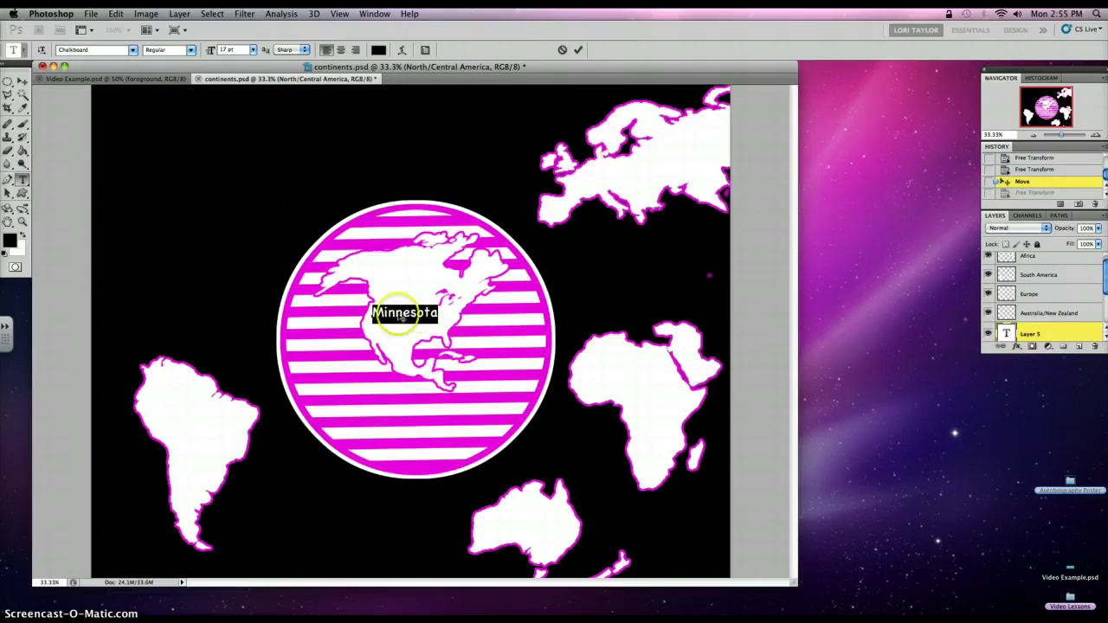
# Change the Minnesota label's font to Century Gothic Regular
pyautogui.click(440, 311)
pyautogui.moveTo(439, 313); pyautogui.dragTo(369, 314)
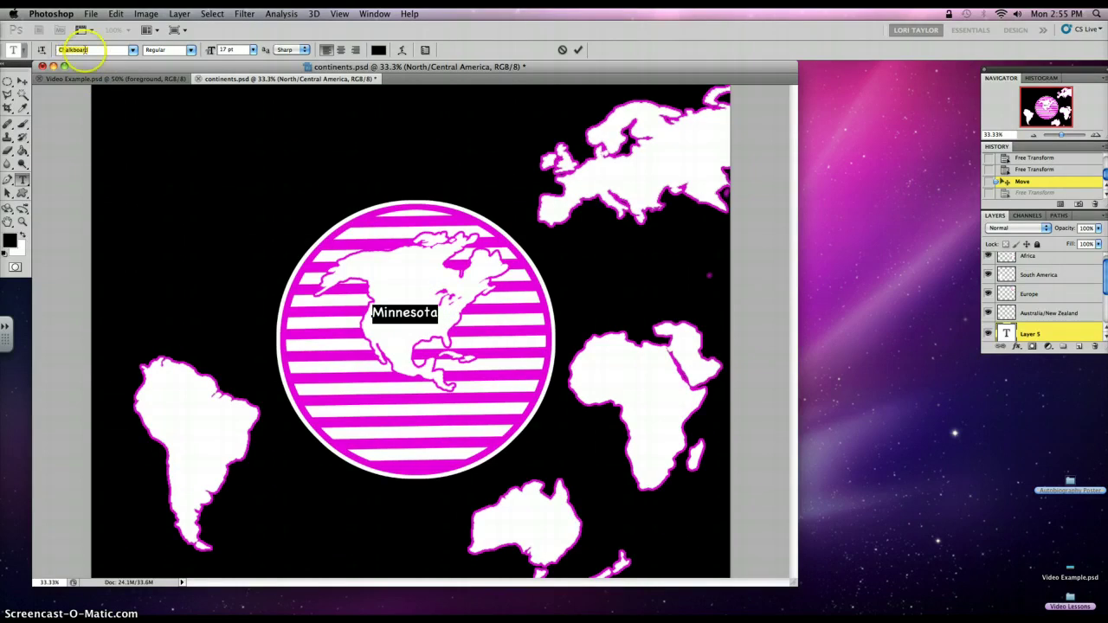
pyautogui.press('Up')
pyautogui.press('Up')
pyautogui.press('Up')
pyautogui.press('Up')
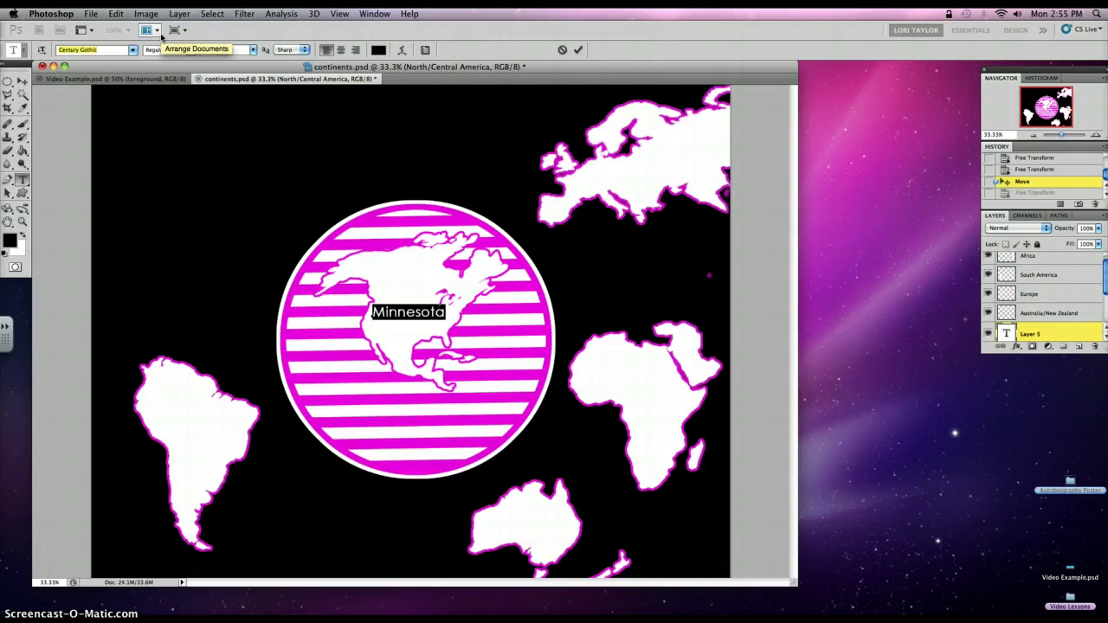
# Commit the Minnesota label and nudge it slightly left and down over North America
pyautogui.click(22, 83)
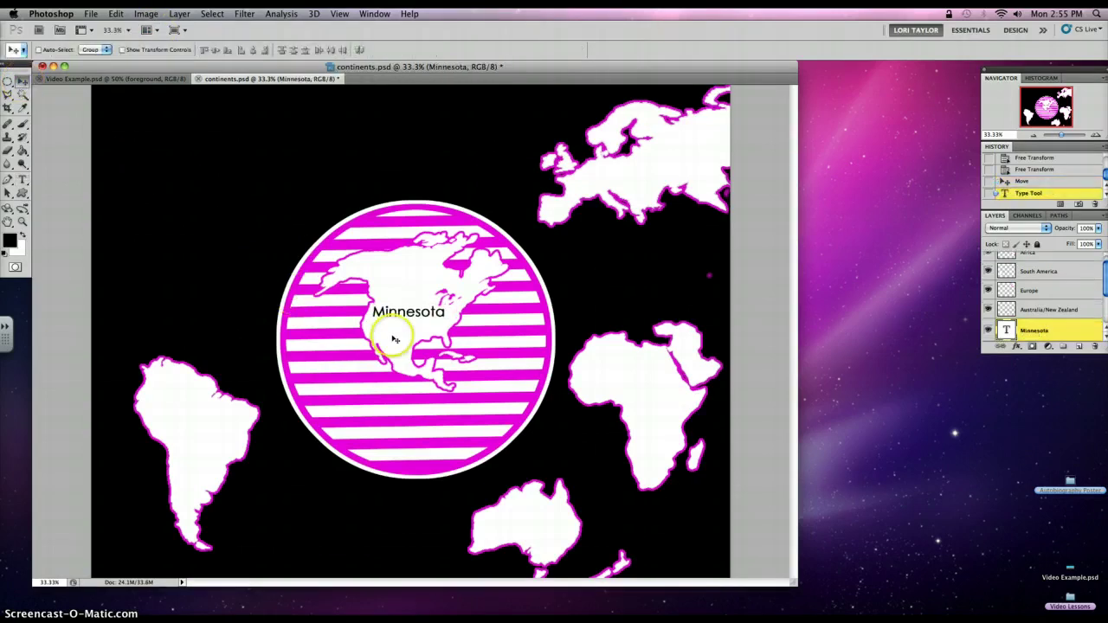
pyautogui.moveTo(404, 327); pyautogui.dragTo(402, 332)
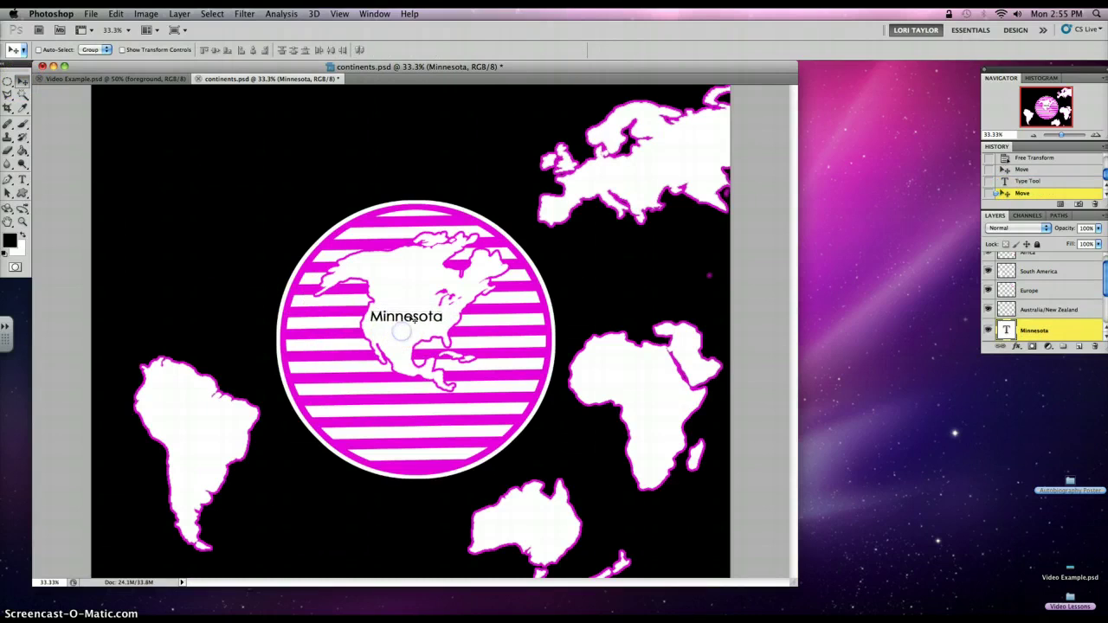
pyautogui.click(396, 316)
# Reopen the Minnesota text with the Type tool, select it, and commit it again
pyautogui.click(22, 180)
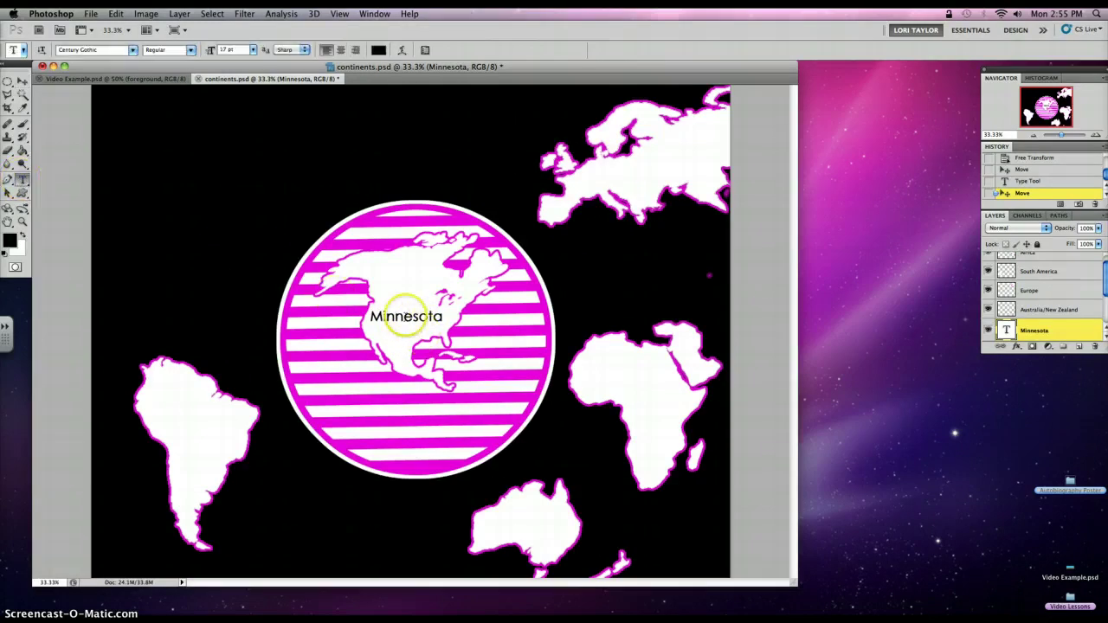
pyautogui.click(405, 317)
pyautogui.moveTo(443, 317); pyautogui.dragTo(367, 317)
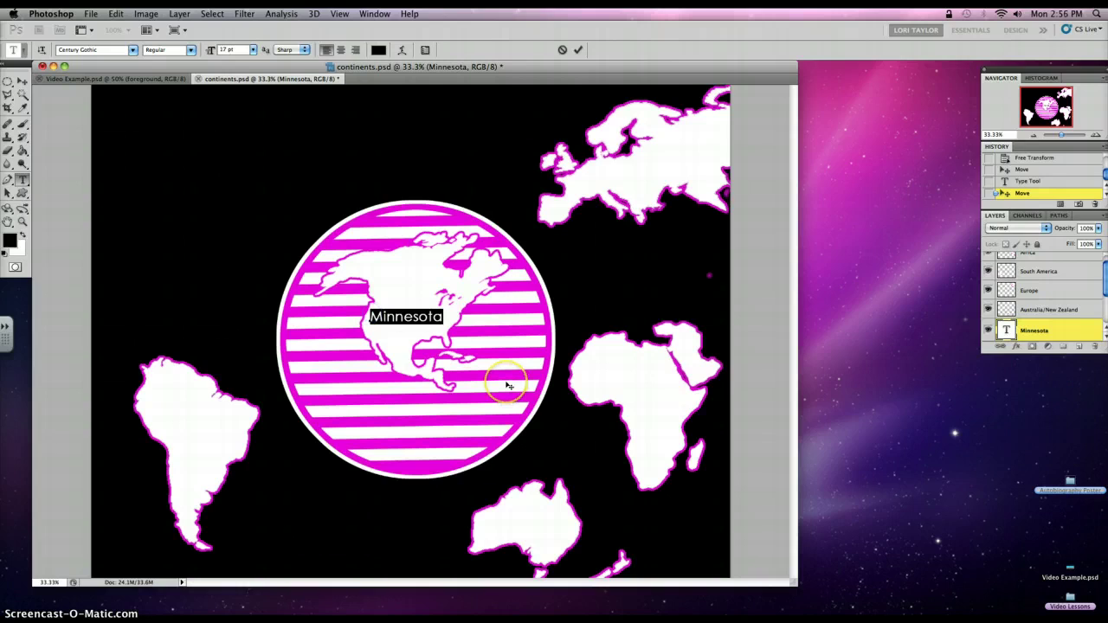
pyautogui.click(22, 81)
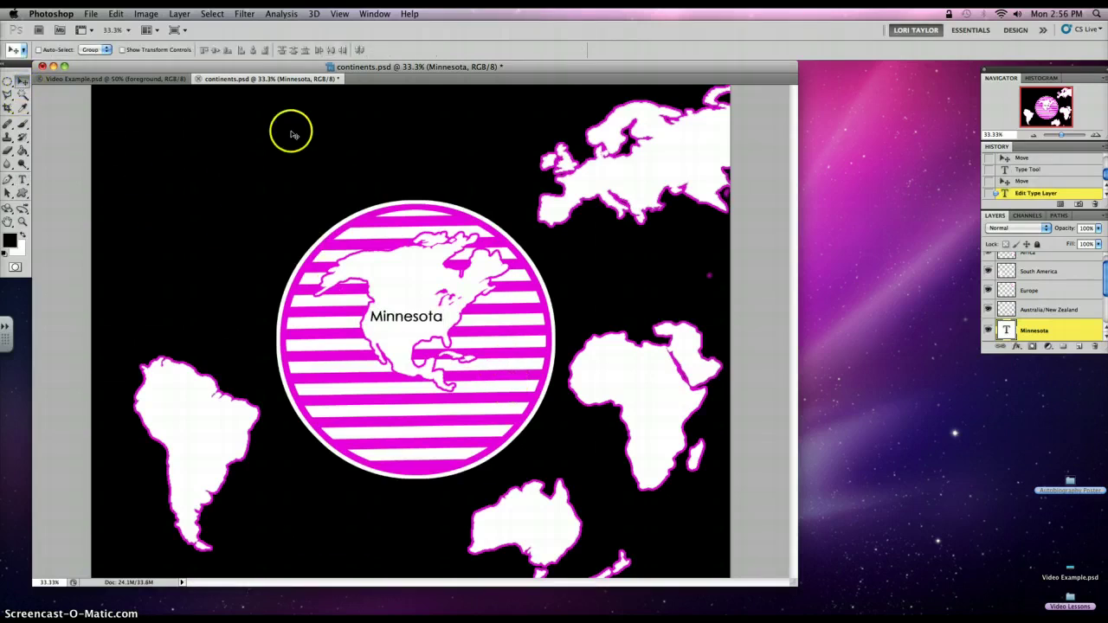
# Float continents.psd in its own window in front of the Video Example document
pyautogui.click(123, 78)
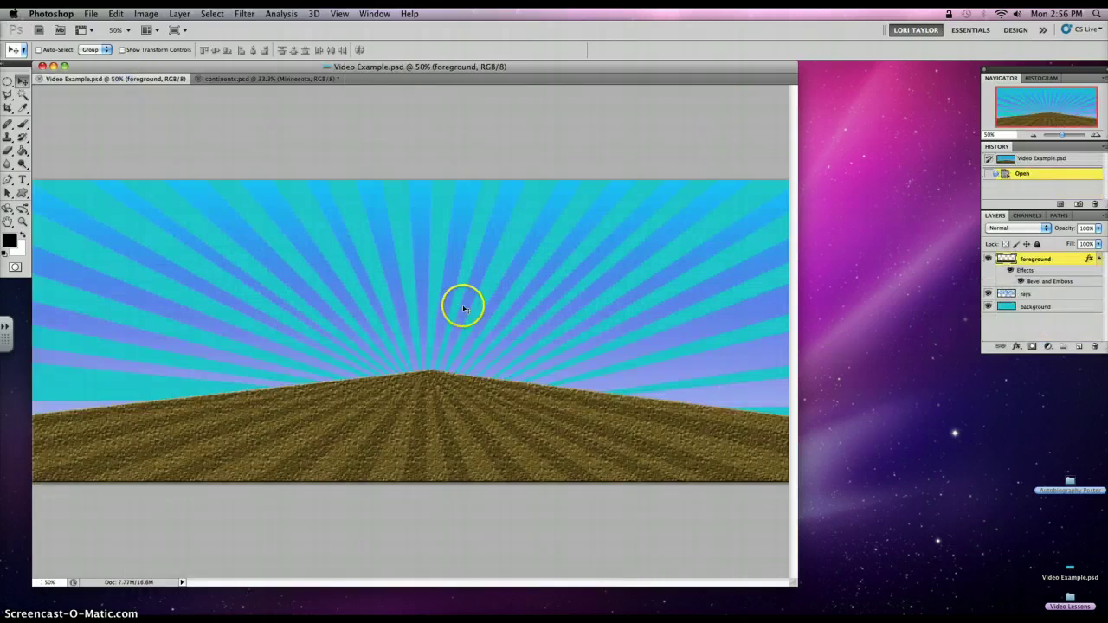
pyautogui.click(241, 80)
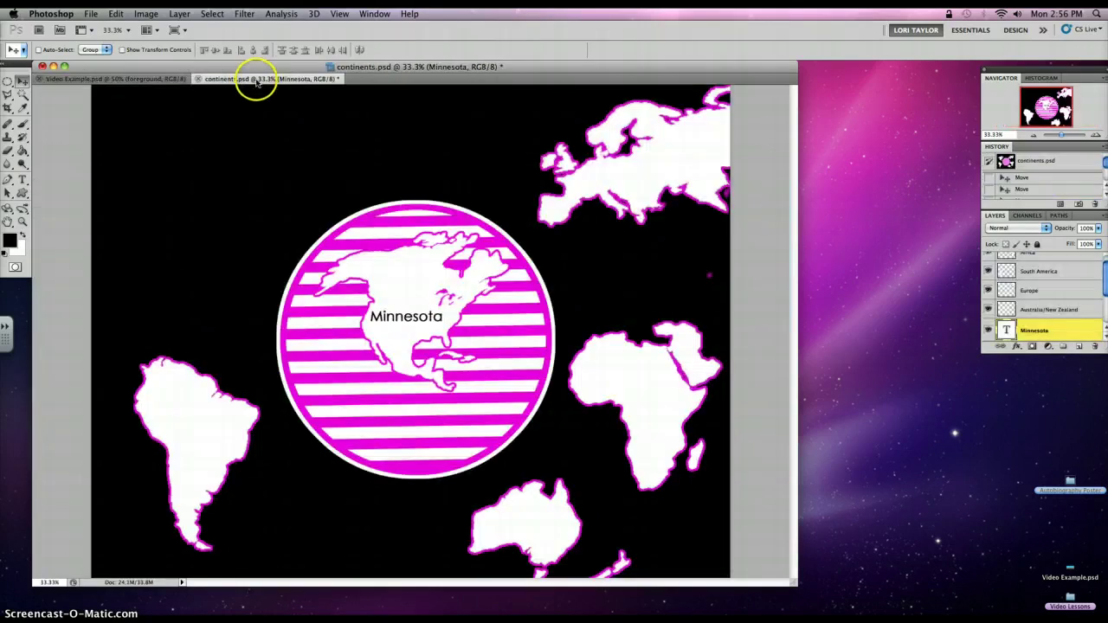
pyautogui.moveTo(255, 82); pyautogui.dragTo(286, 120)
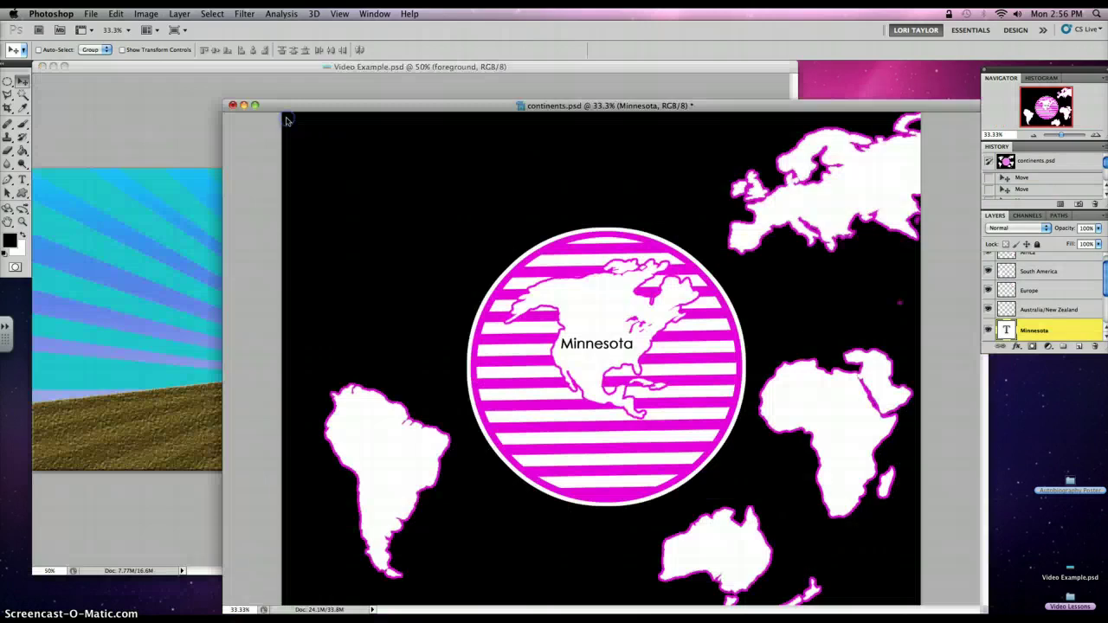
pyautogui.moveTo(366, 102); pyautogui.dragTo(221, 85)
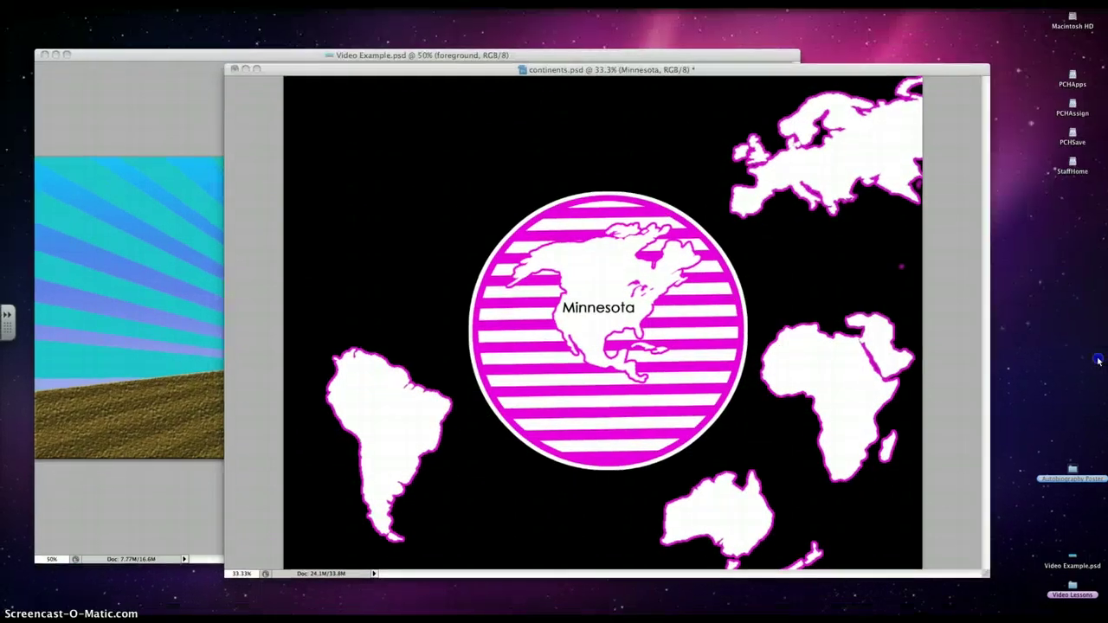
# Shift the panel group left and enlarge the Layers panel to show every layer
pyautogui.click(984, 334)
pyautogui.click(1096, 354)
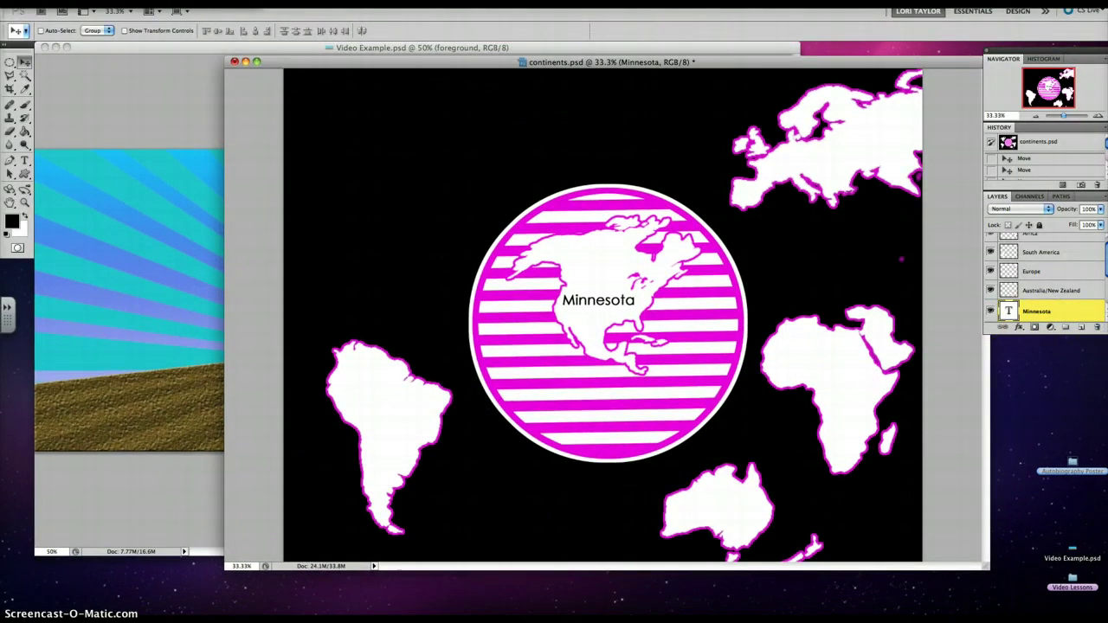
pyautogui.moveTo(1021, 52); pyautogui.dragTo(957, 50)
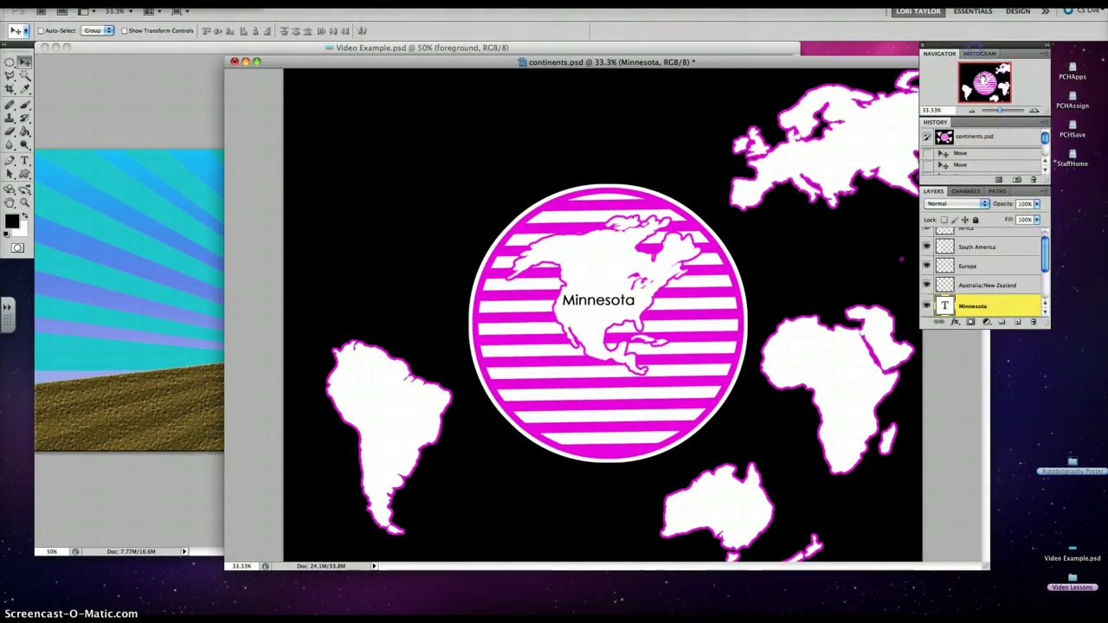
pyautogui.moveTo(1048, 336); pyautogui.dragTo(1047, 433)
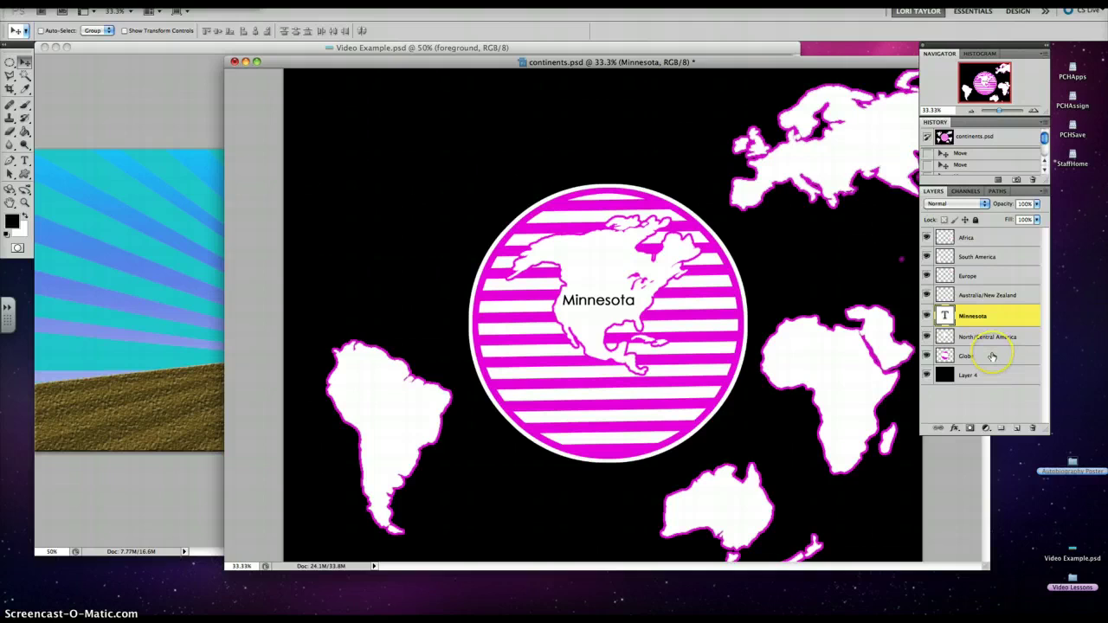
# Select the Globe, North/Central America and Minnesota layers together and nudge them up-left
pyautogui.keyDown('super'); pyautogui.click(991, 358); pyautogui.keyUp('super')
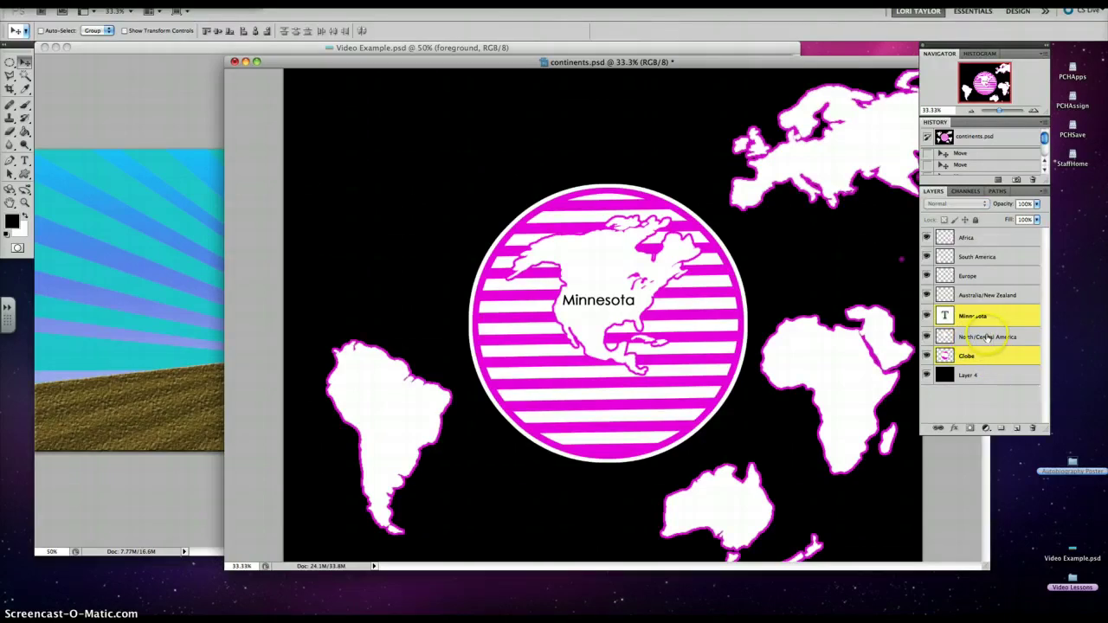
pyautogui.keyDown('super'); pyautogui.click(987, 338); pyautogui.keyUp('super')
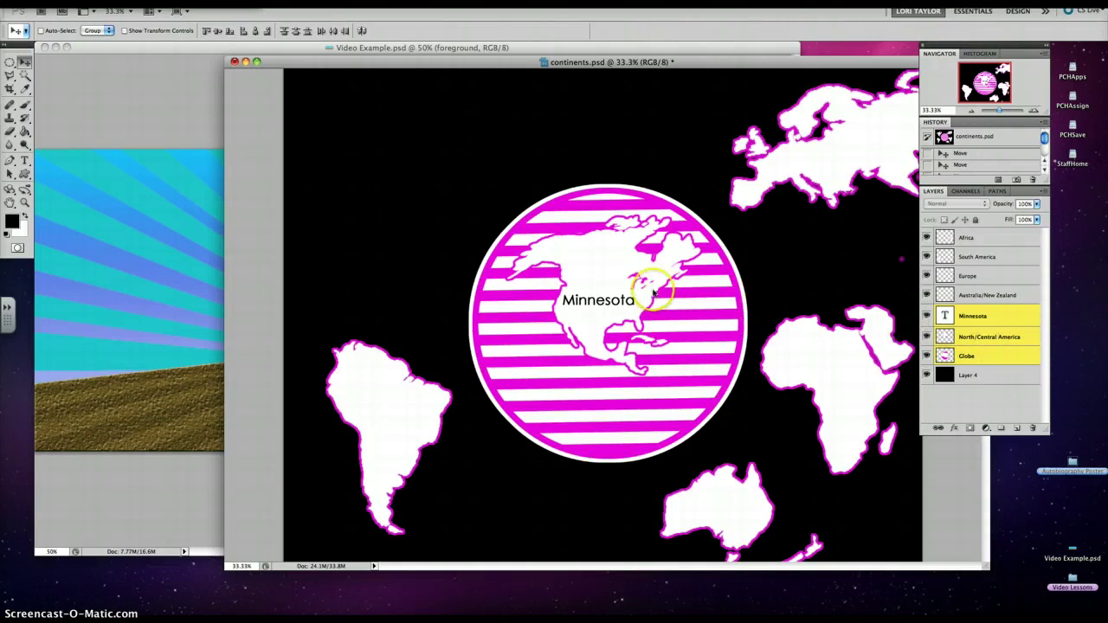
pyautogui.moveTo(620, 280)
pyautogui.mouseDown()
pyautogui.moveTo(614, 294)
pyautogui.moveTo(612, 251)
pyautogui.moveTo(619, 272)
pyautogui.mouseUp()
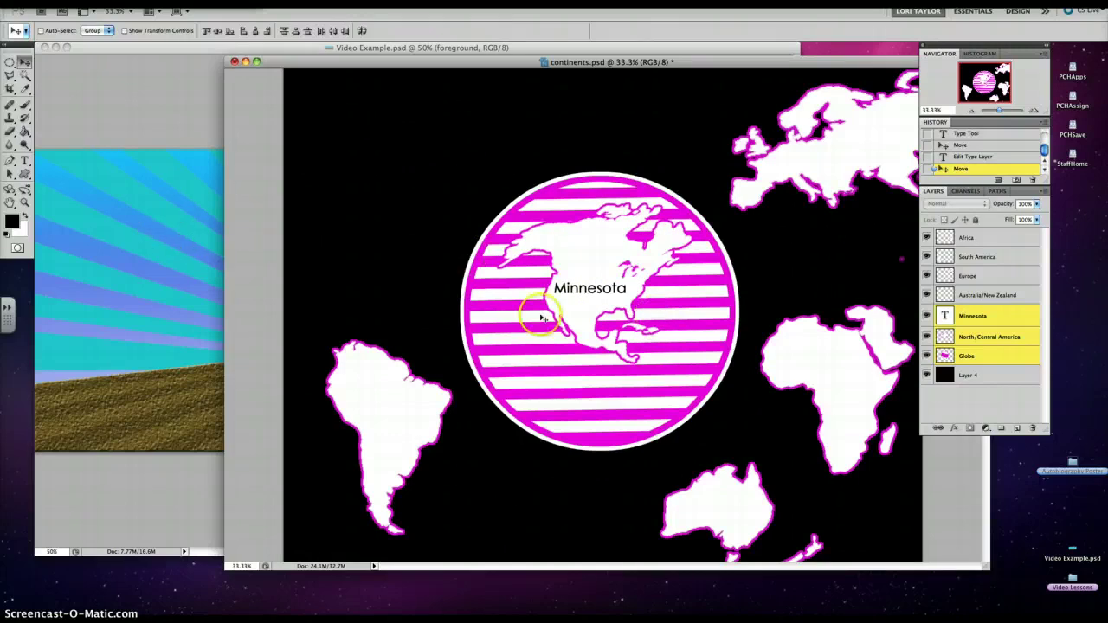
# Link the three layers and drag them toward the Video Example banner
pyautogui.rightClick(1004, 321)
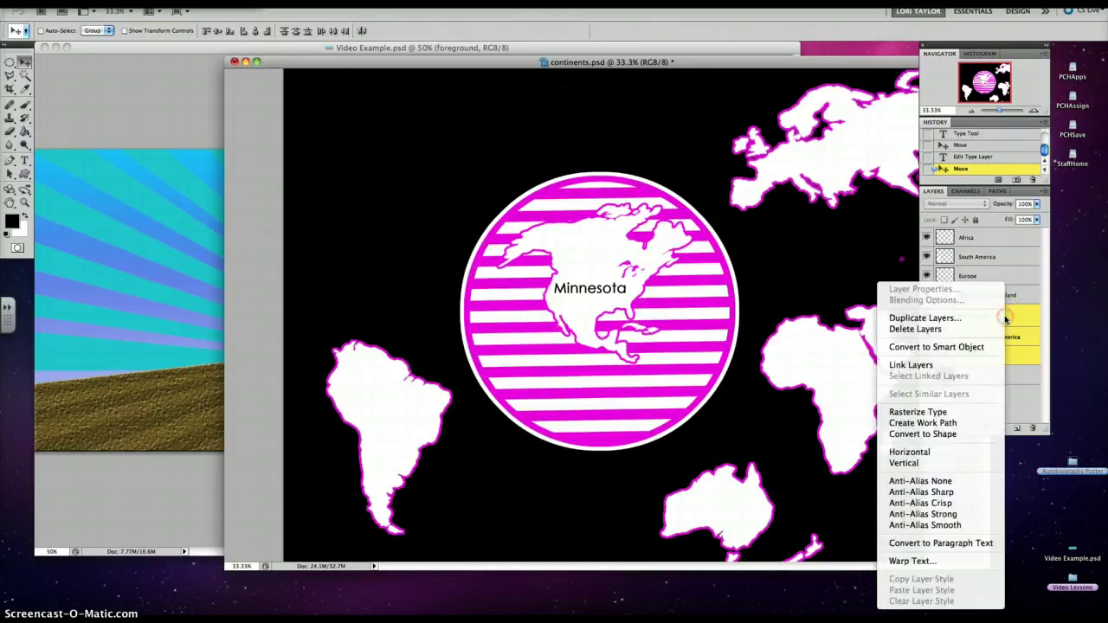
pyautogui.click(944, 366)
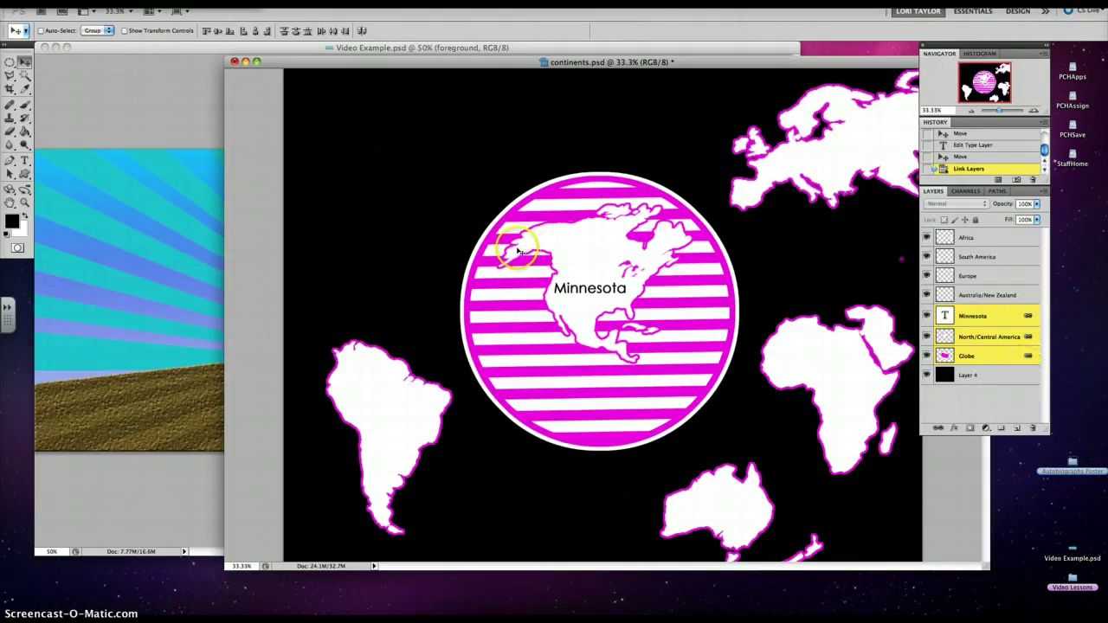
pyautogui.moveTo(534, 250); pyautogui.dragTo(329, 230)
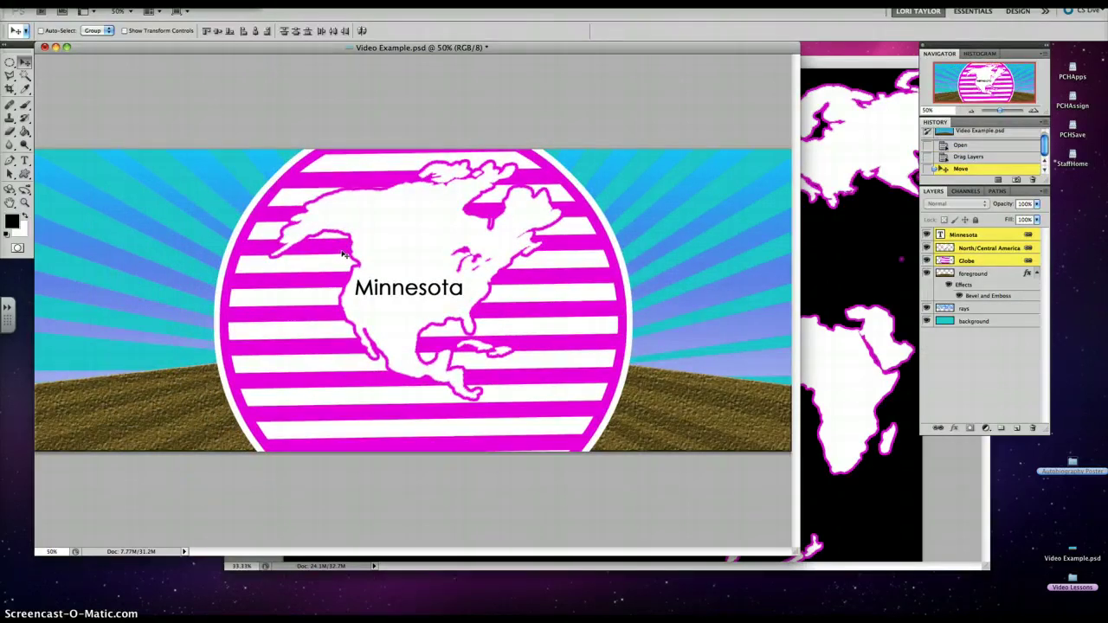
# Scale the linked globe, North America and Minnesota group down to about 66% and commit
pyautogui.hotkey('ctrl', 't')
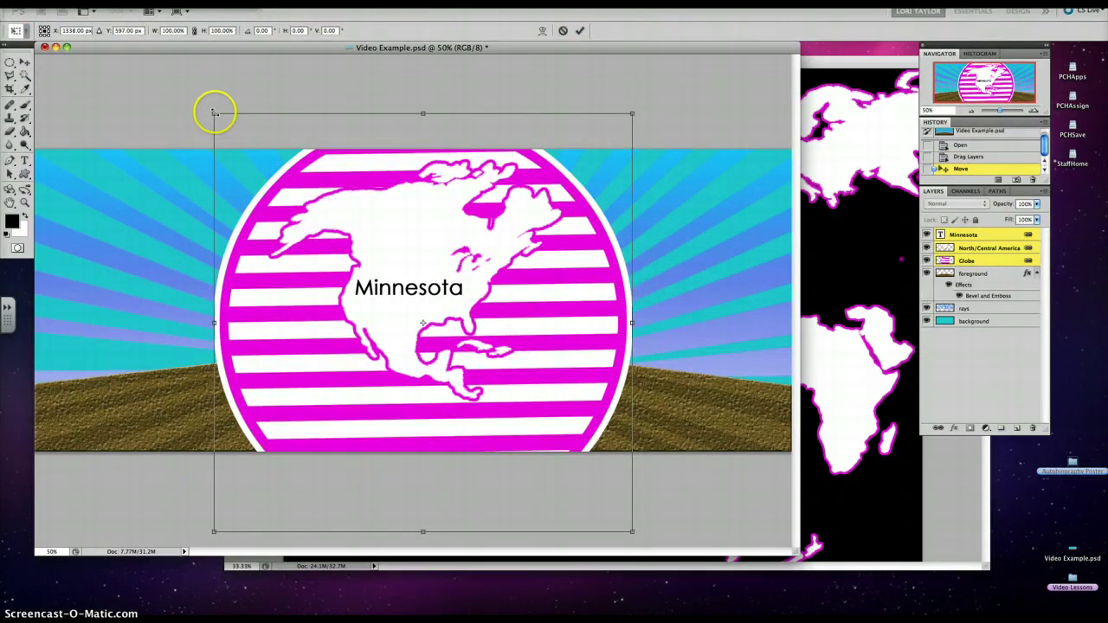
pyautogui.moveTo(215, 113); pyautogui.dragTo(333, 190)
pyautogui.press('Return')
pyautogui.click(426, 258)
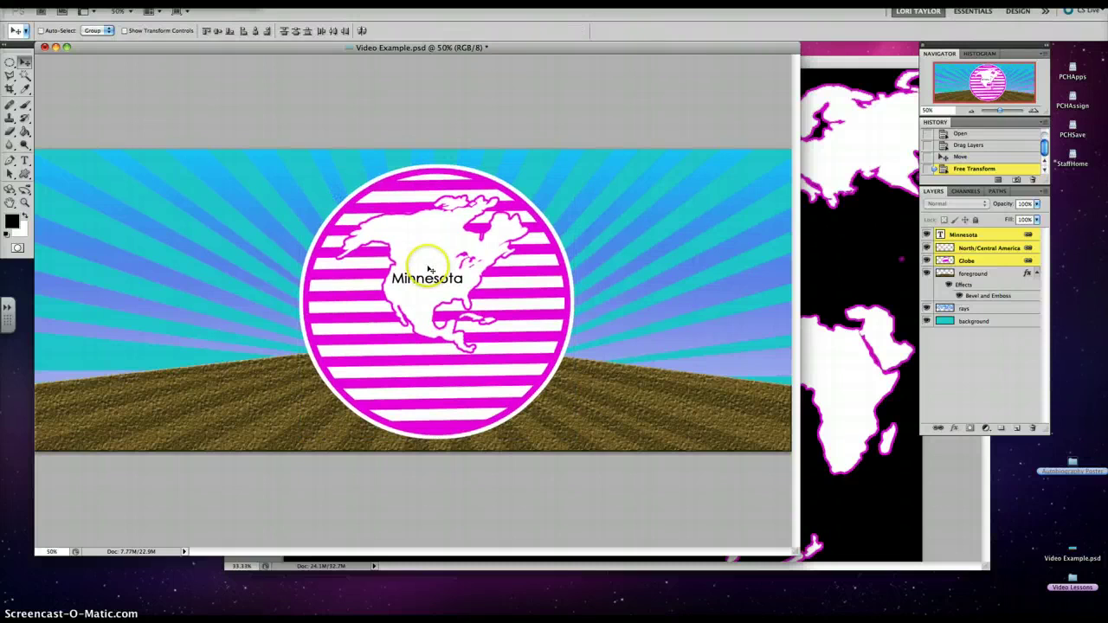